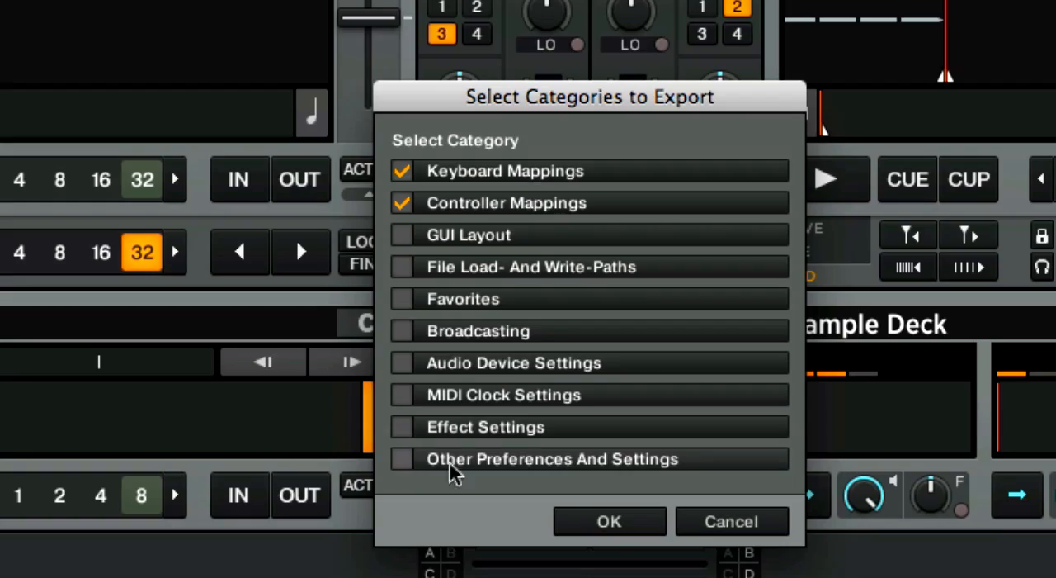
Step: Export the keyboard and controller mappings to a TSI file in the Settings folder
{"action": "left_click", "coordinate": [610, 527]}
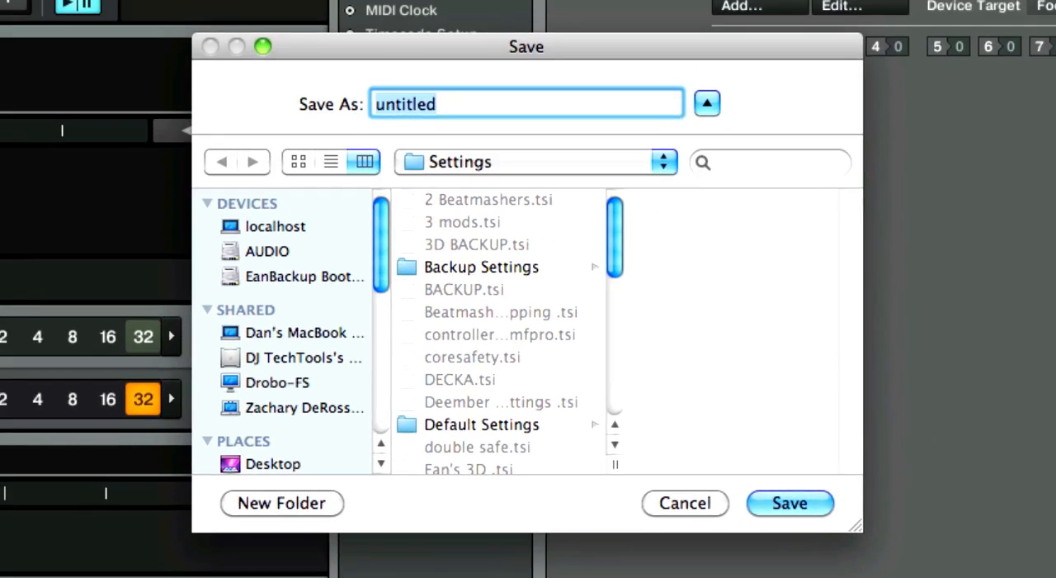
{"action": "key", "text": "Return"}
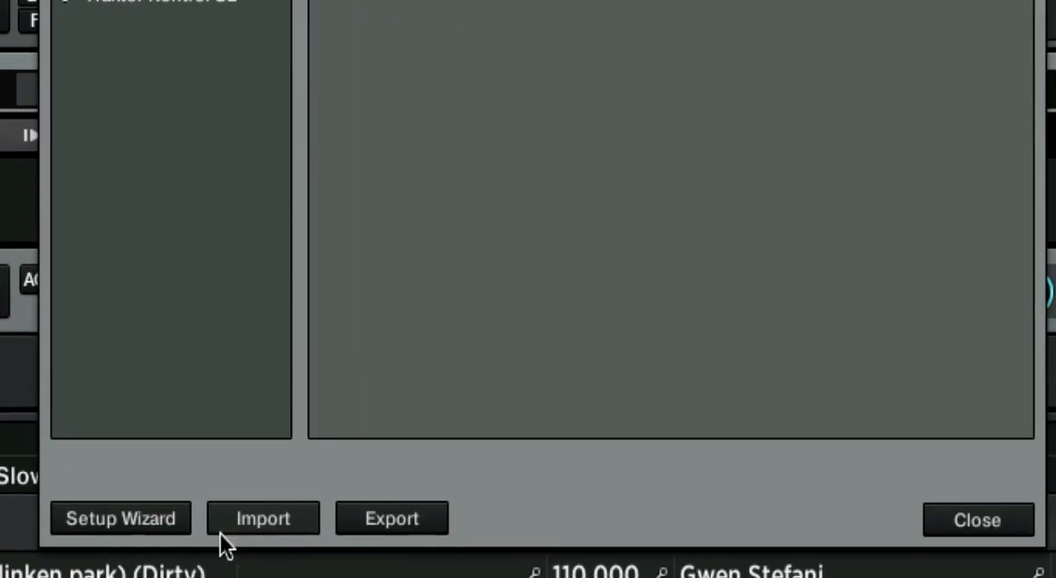
Step: Import a TSI settings file from the Desktop through the preferences
{"action": "left_click", "coordinate": [235, 527]}
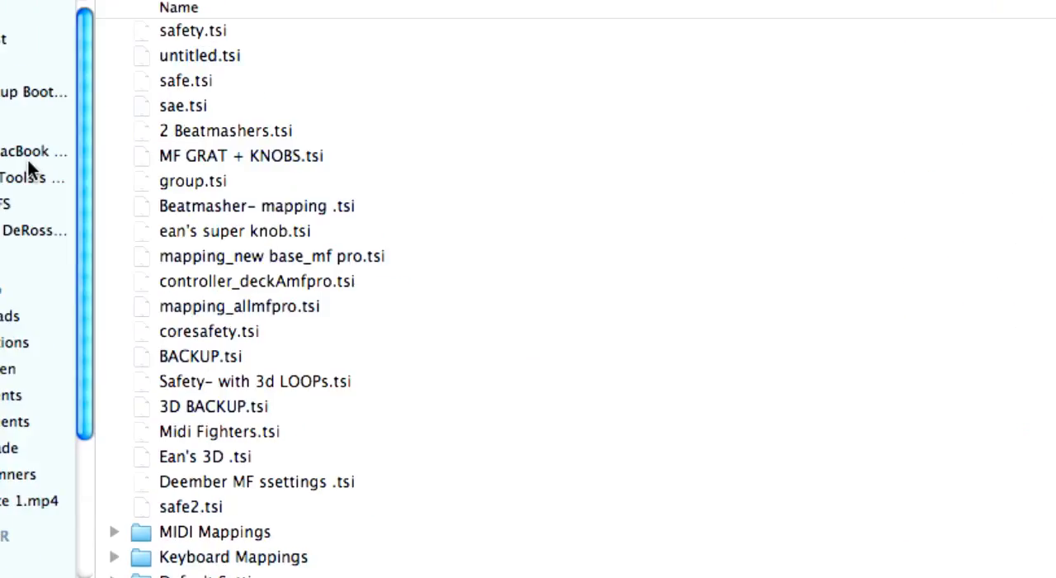
{"action": "left_click", "coordinate": [8, 291]}
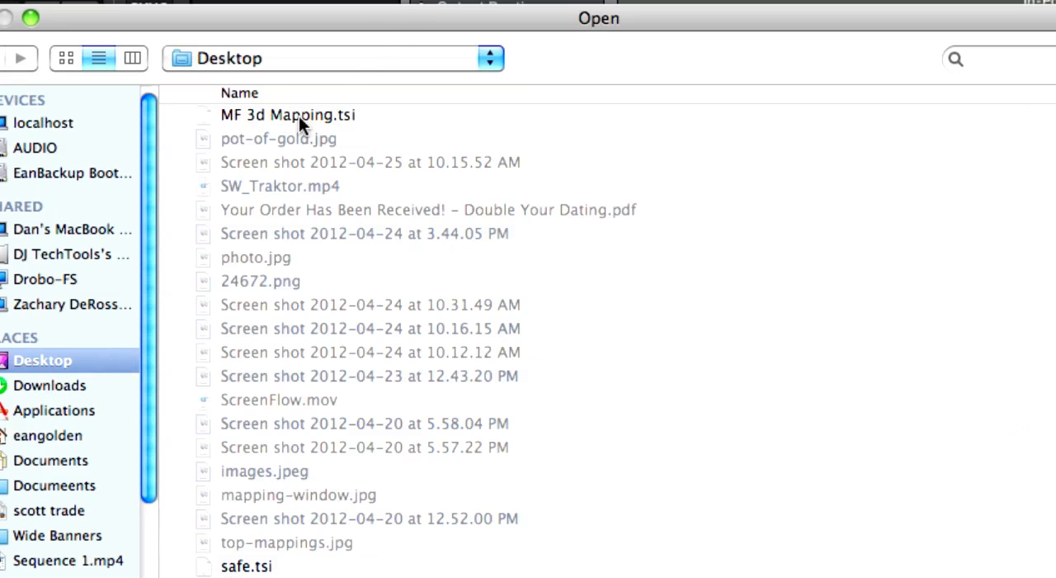
{"action": "double_click", "coordinate": [299, 115]}
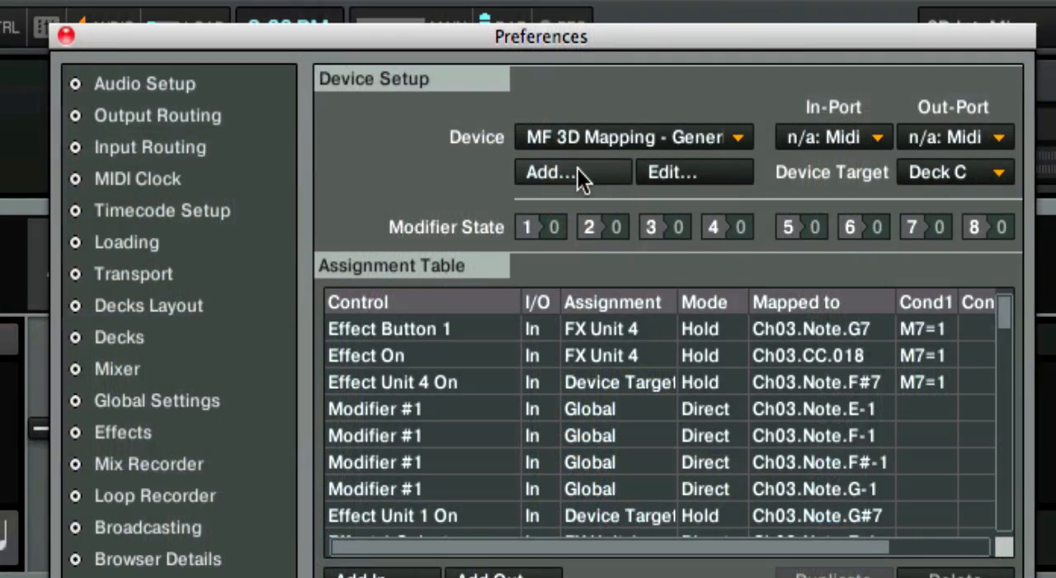
Step: Import a controller mapping as an added device and select the MF 3D Mapping as the current device
{"action": "left_click", "coordinate": [571, 171]}
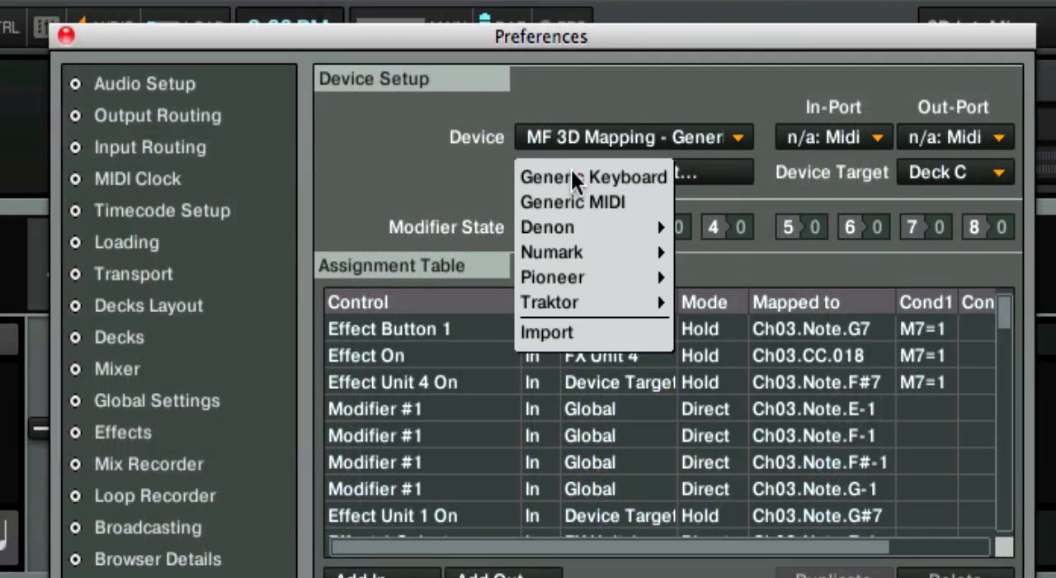
{"action": "left_click", "coordinate": [558, 330]}
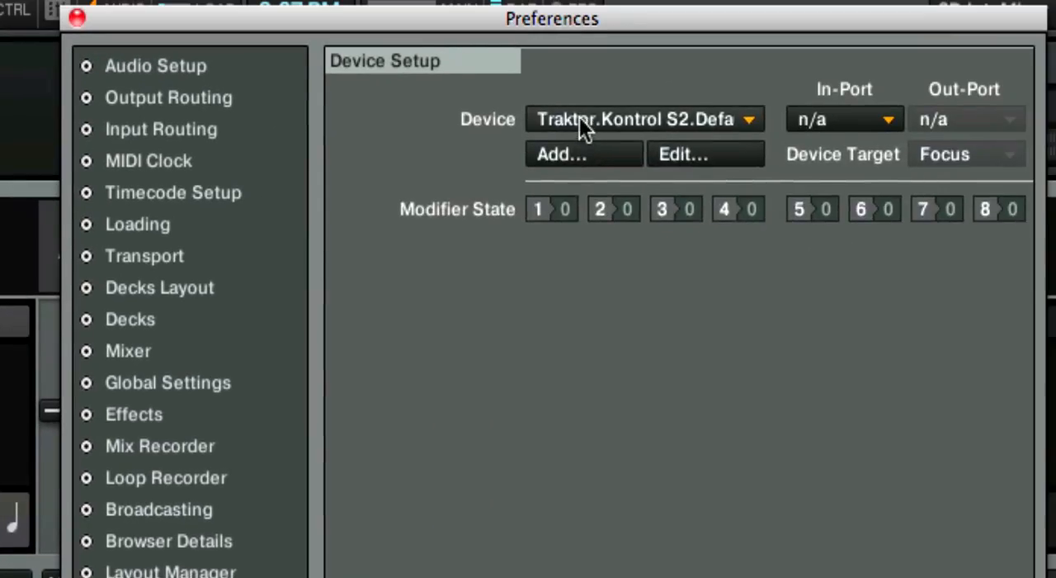
{"action": "left_click", "coordinate": [579, 117]}
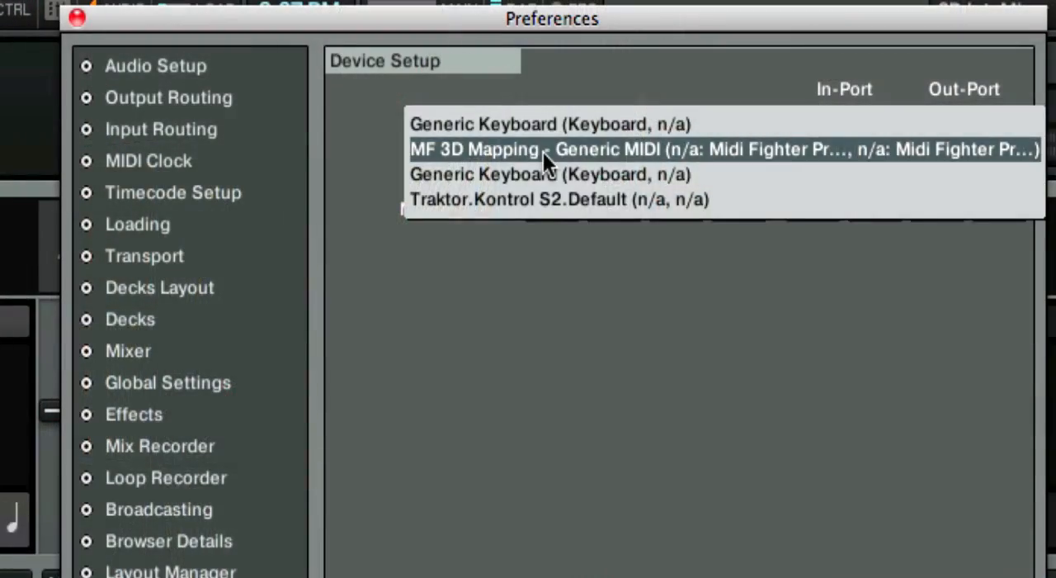
{"action": "left_click", "coordinate": [543, 149]}
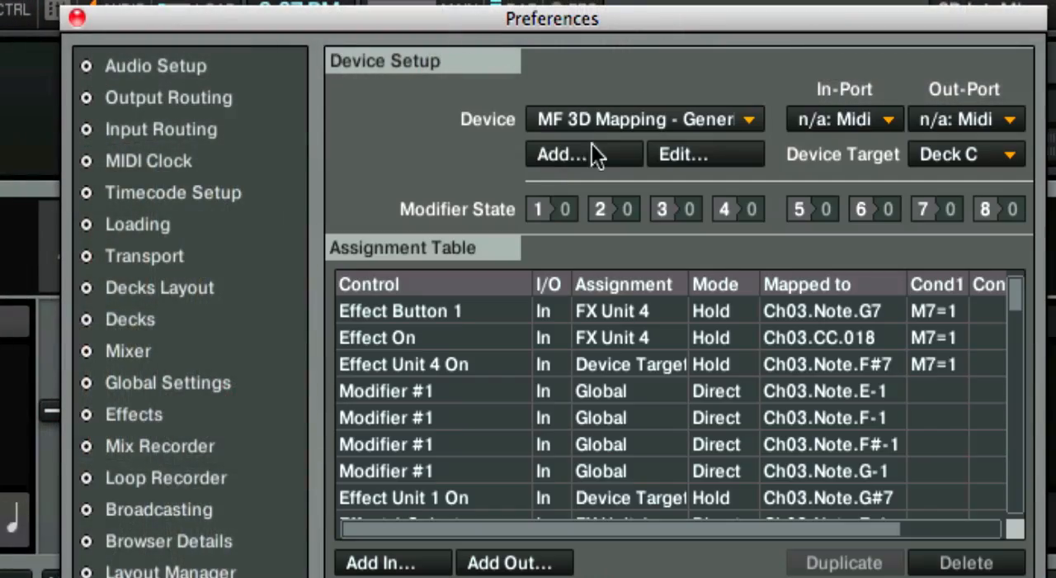
Step: Set both the In-Port and Out-Port of the MF 3D Mapping device to Midi Fighter 3D
{"action": "left_click", "coordinate": [849, 113]}
{"action": "left_click", "coordinate": [850, 143]}
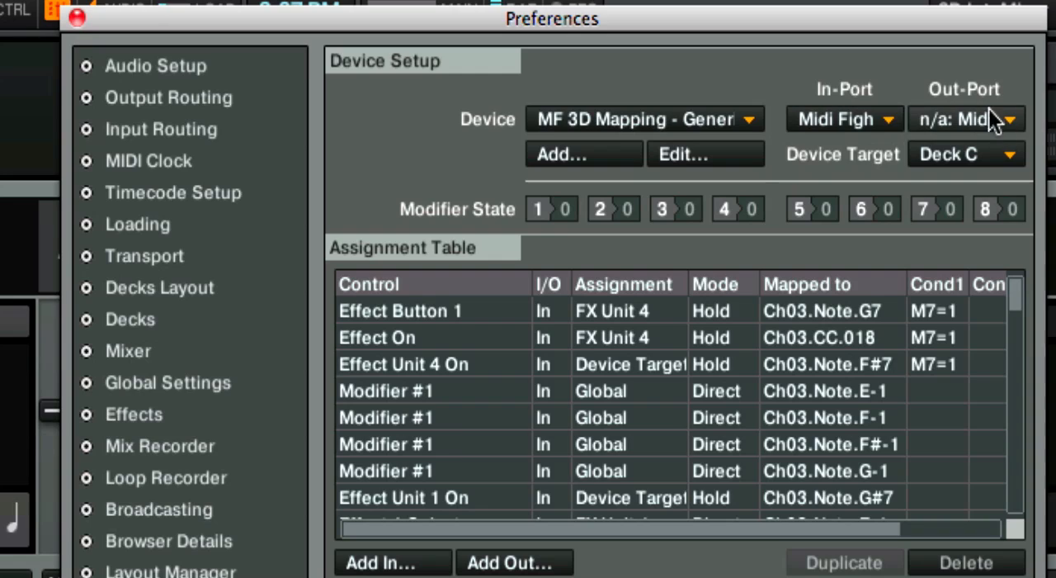
{"action": "left_click", "coordinate": [961, 120]}
{"action": "left_click", "coordinate": [946, 147]}
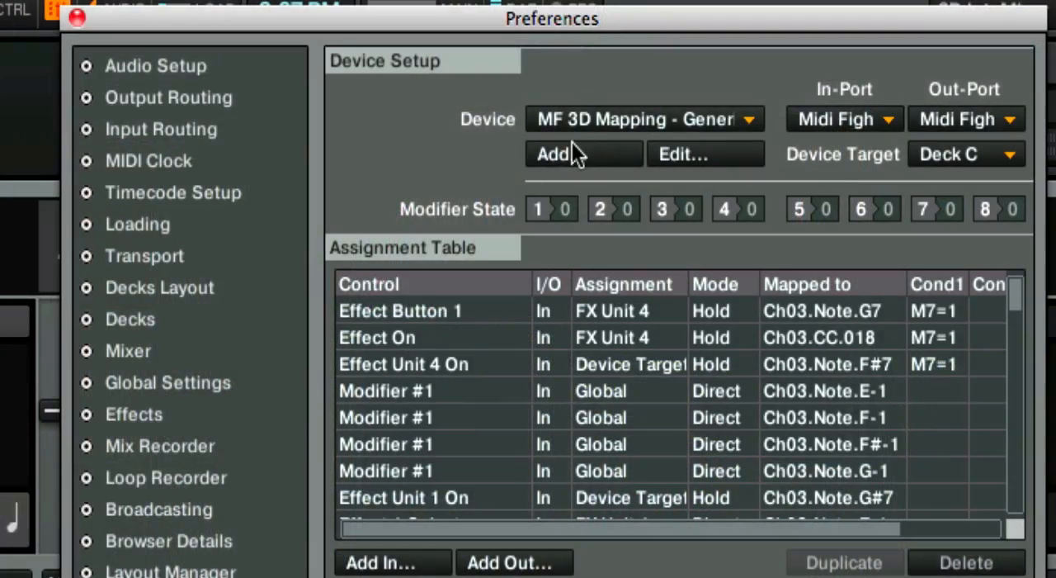
Step: Add a Generic MIDI device and set its In-Port and Out-Port to Midi Fighter 3D
{"action": "left_click", "coordinate": [569, 145]}
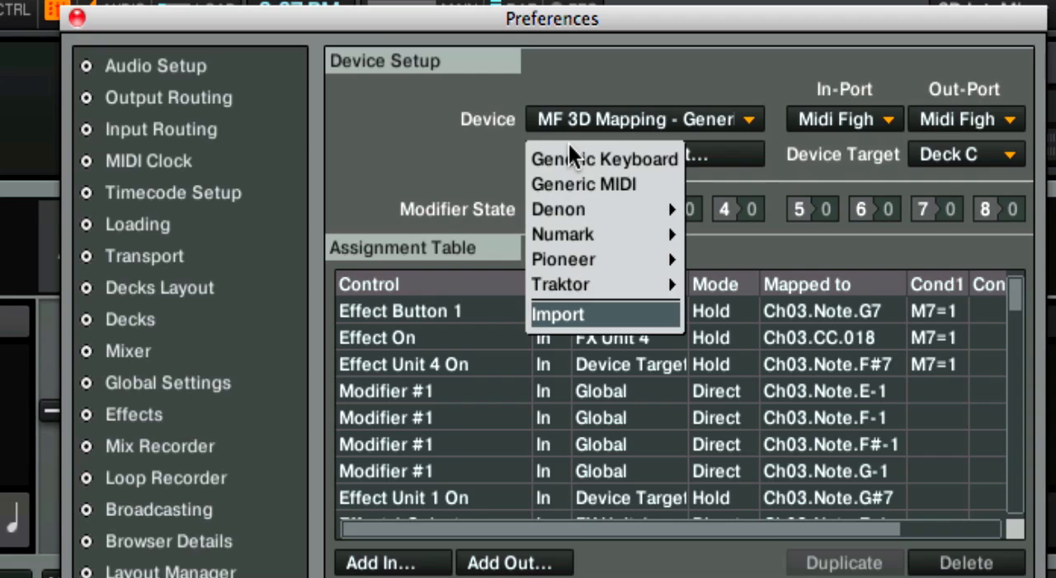
{"action": "left_click", "coordinate": [567, 185]}
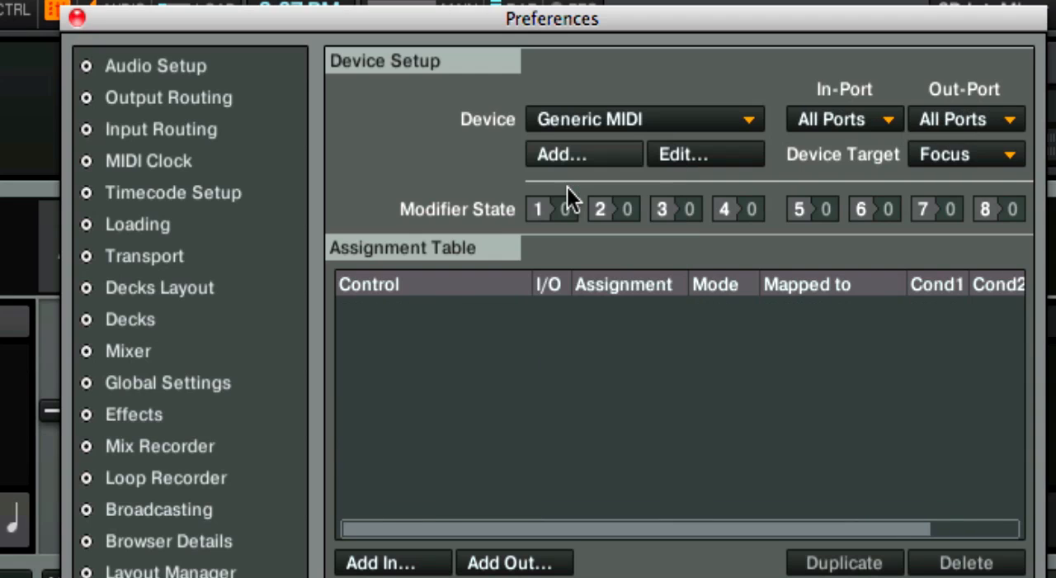
{"action": "left_click", "coordinate": [864, 127]}
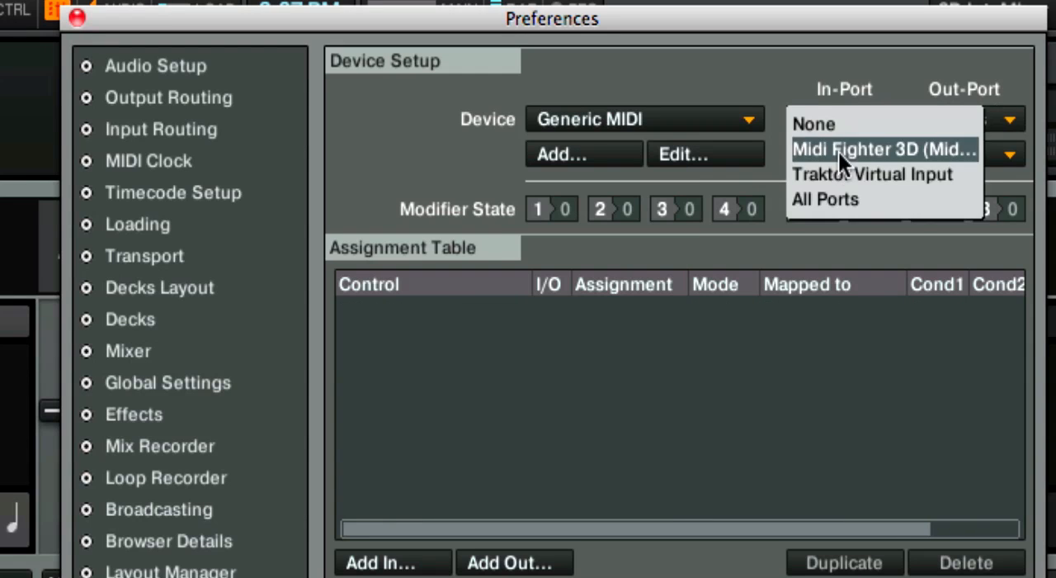
{"action": "left_click", "coordinate": [838, 152]}
{"action": "left_click", "coordinate": [986, 115]}
{"action": "left_click", "coordinate": [957, 150]}
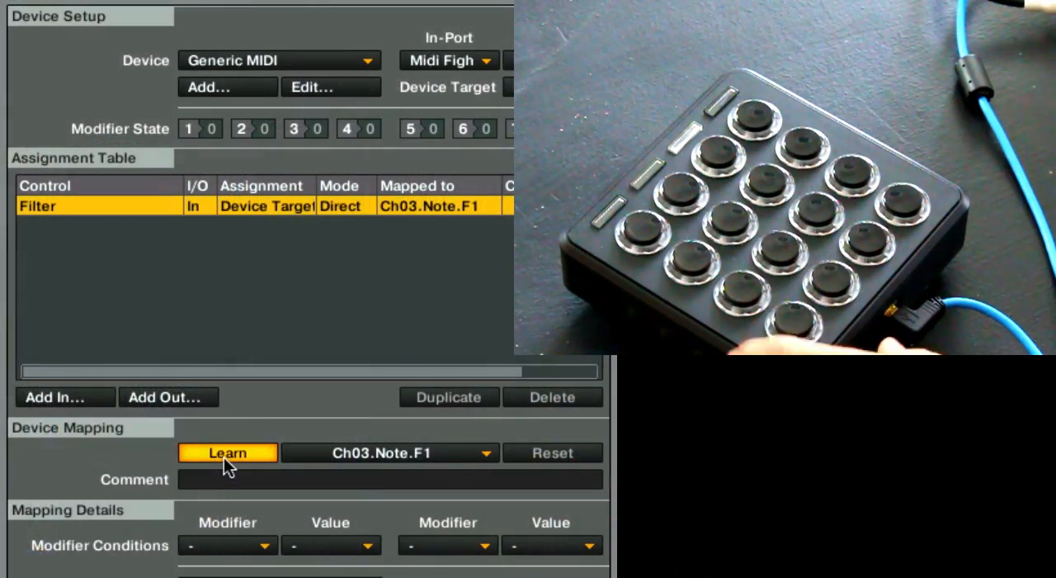
Step: Relearn the Filter control from the Midi Fighter 3D so it is mapped to Ch03.CC.080
{"action": "left_click", "coordinate": [224, 457]}
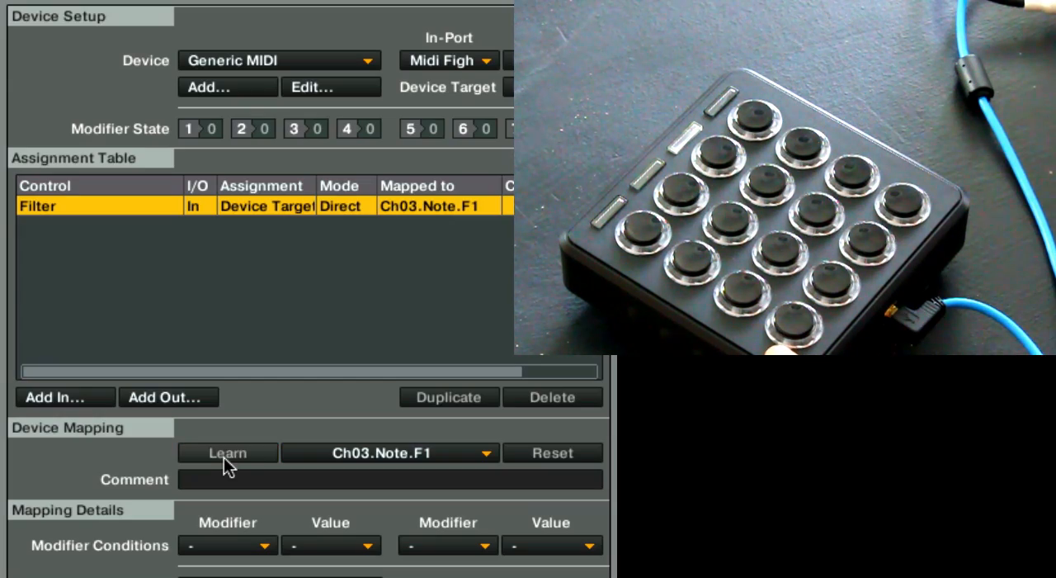
{"action": "left_click", "coordinate": [223, 457]}
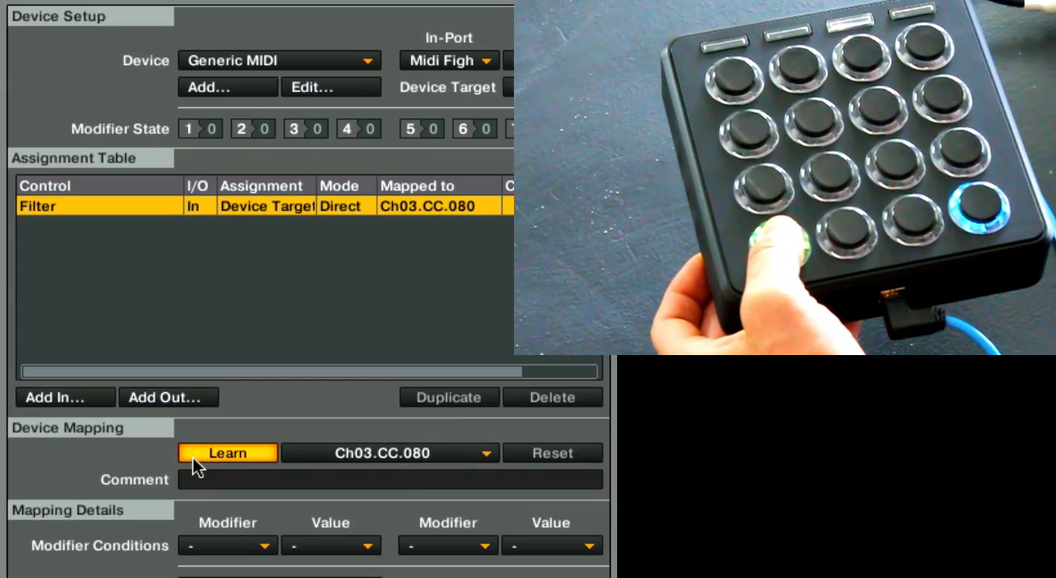
{"action": "left_click", "coordinate": [194, 456]}
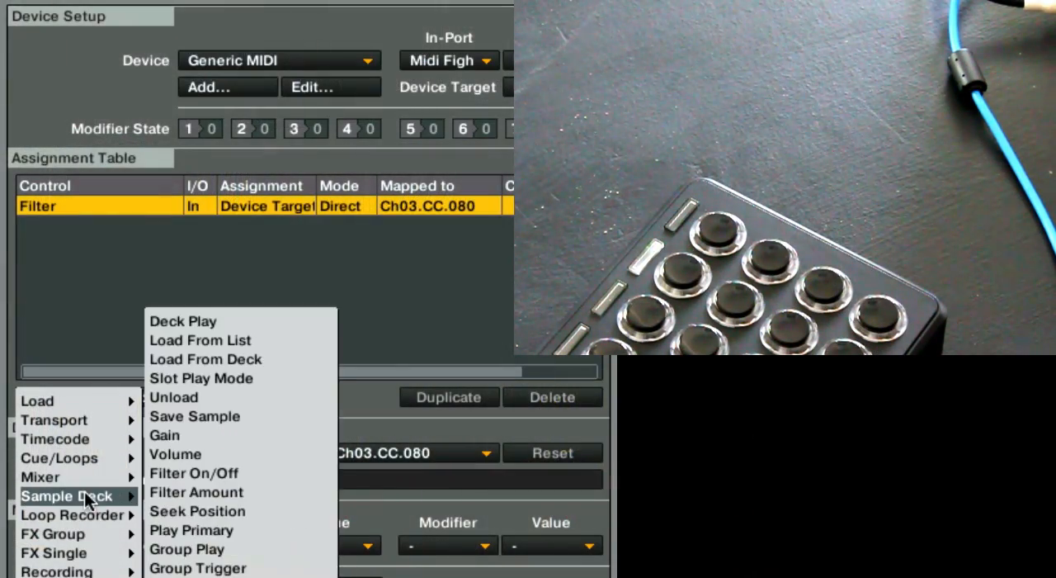
Step: Add the mixer's Filter On input control and learn it to Ch03.Note.G#0 from the controller
{"action": "mouse_move", "coordinate": [96, 479]}
{"action": "left_click", "coordinate": [195, 435]}
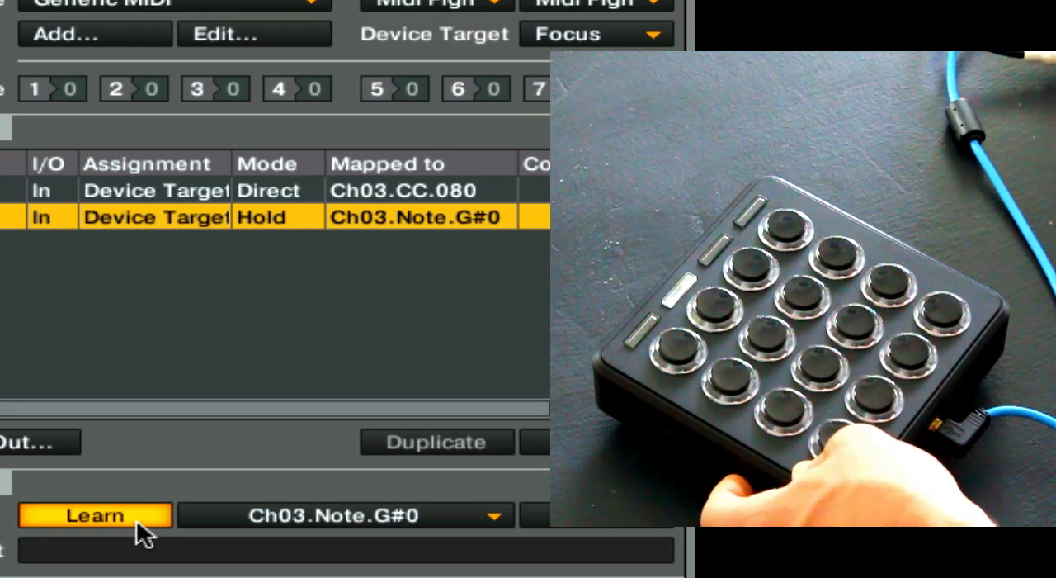
{"action": "left_click", "coordinate": [136, 518]}
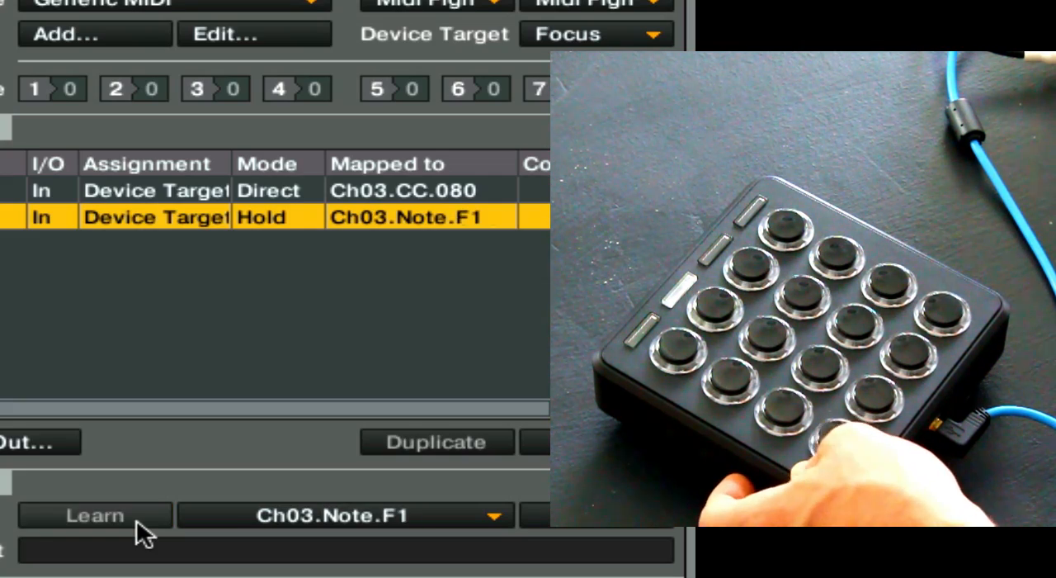
{"action": "left_click", "coordinate": [136, 518]}
{"action": "left_click", "coordinate": [136, 519]}
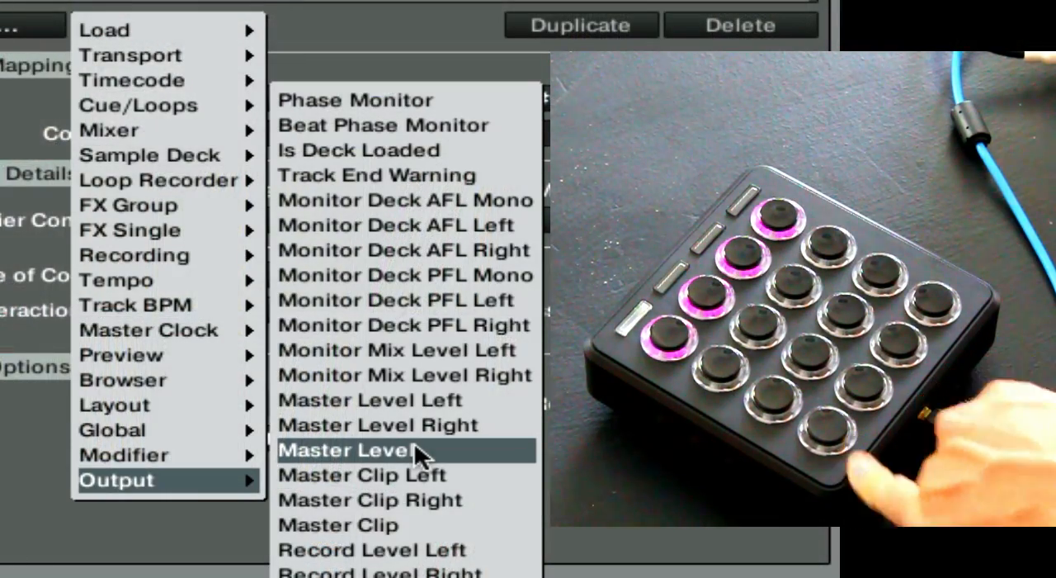
Step: Add a Master Level output control and relearn the Filter entry from a controller button as Ch03.Note.C2
{"action": "left_click", "coordinate": [415, 447]}
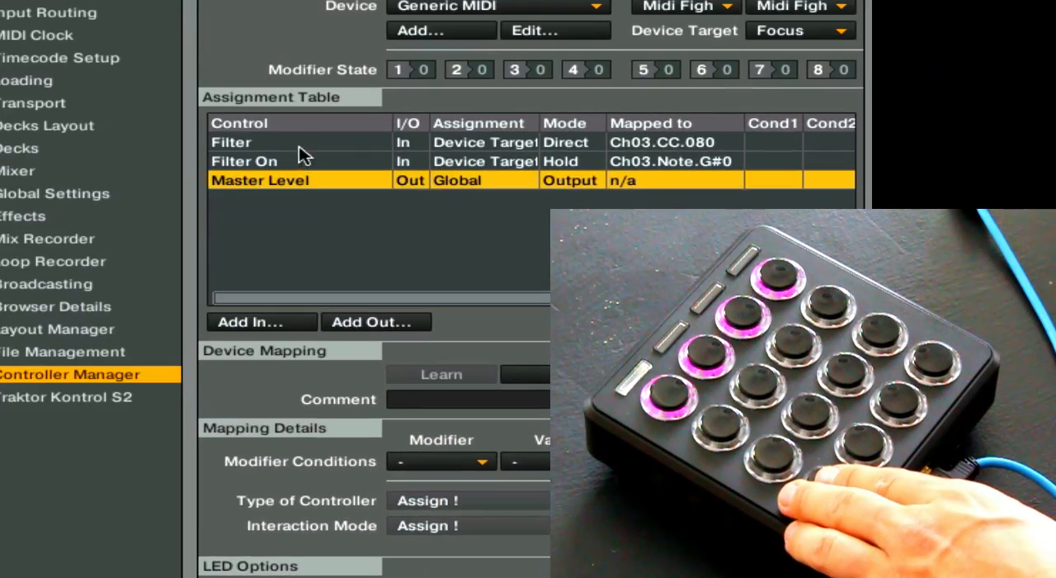
{"action": "left_click", "coordinate": [299, 147]}
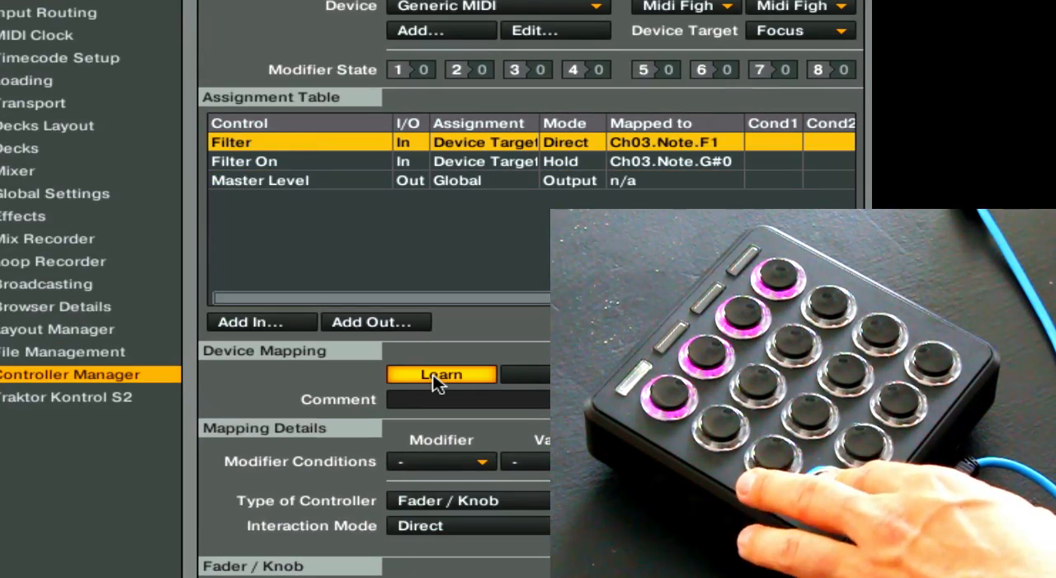
Step: Assign the Master Level output to channel 3, note C2
{"action": "left_click", "coordinate": [670, 181]}
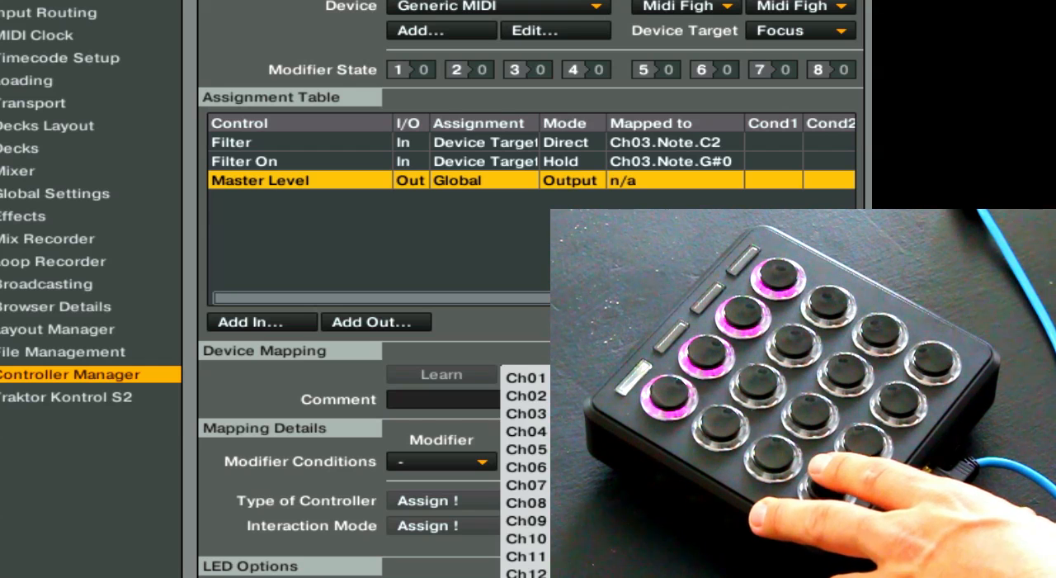
{"action": "mouse_move", "coordinate": [539, 411]}
{"action": "mouse_move", "coordinate": [661, 436]}
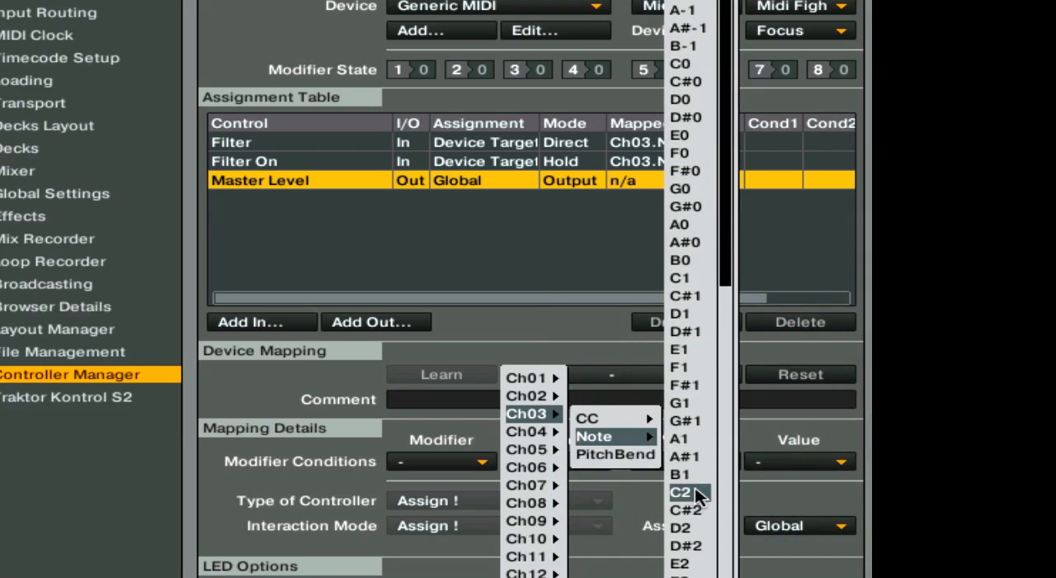
{"action": "left_click", "coordinate": [695, 488]}
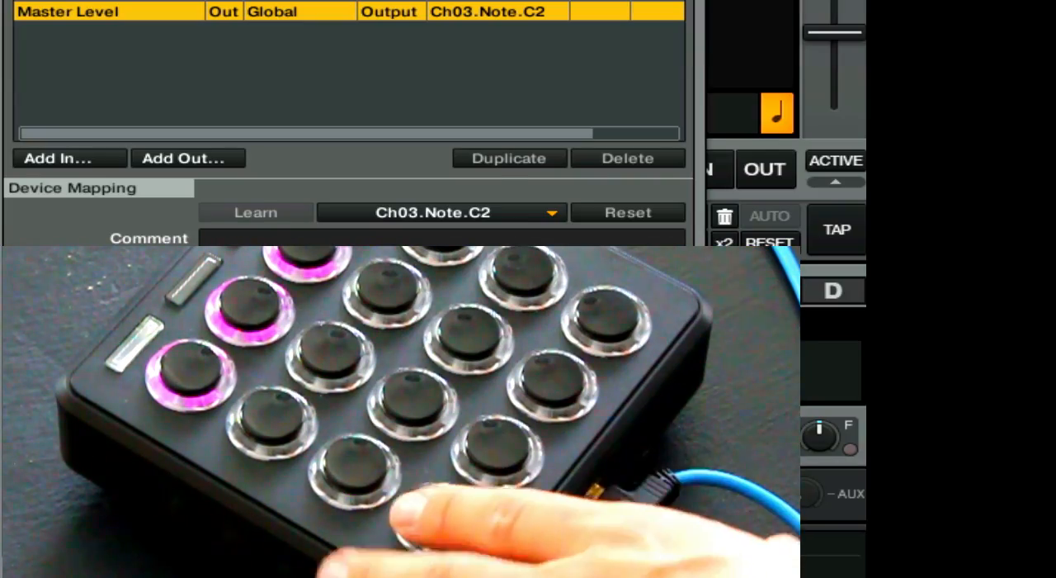